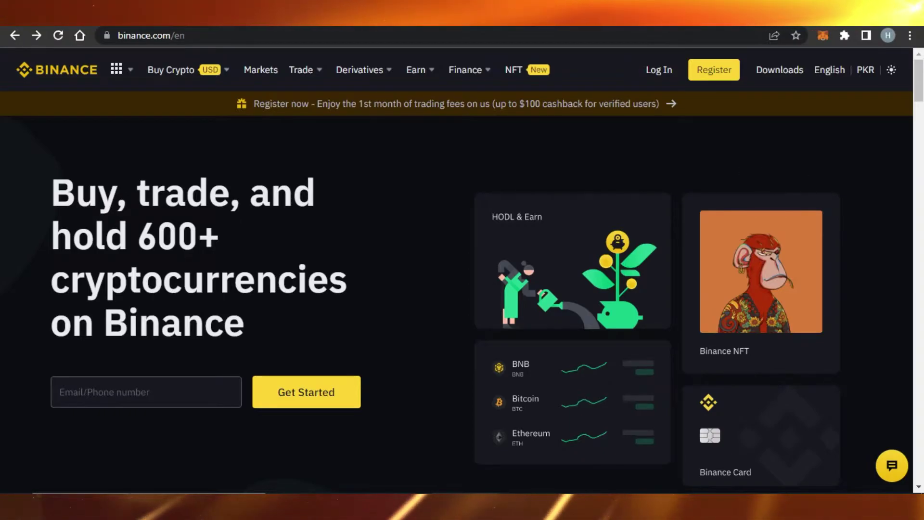
# Scroll through the Binance homepage and look over the top navigation menus.
pyautogui.scroll(-10, 456, 270)
pyautogui.scroll(10, 456, 270)
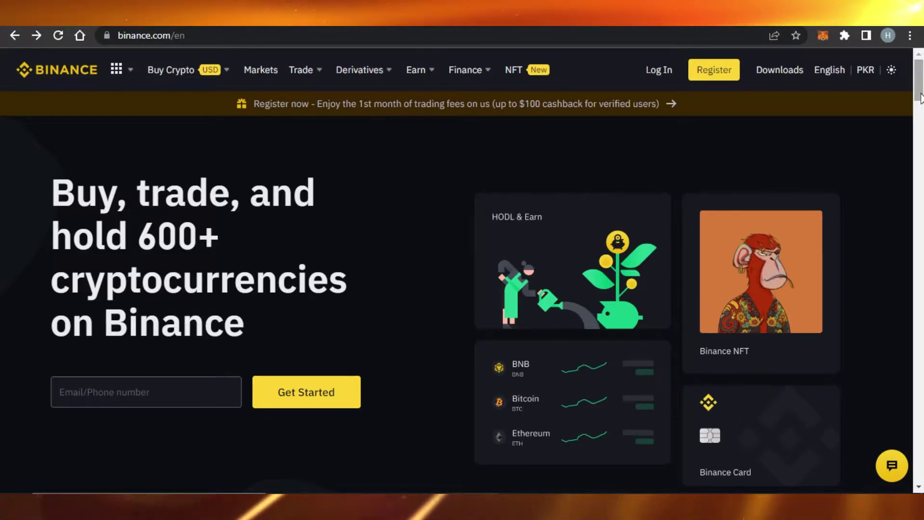
pyautogui.scroll(-5, 921, 134)
pyautogui.scroll(-15, 921, 134)
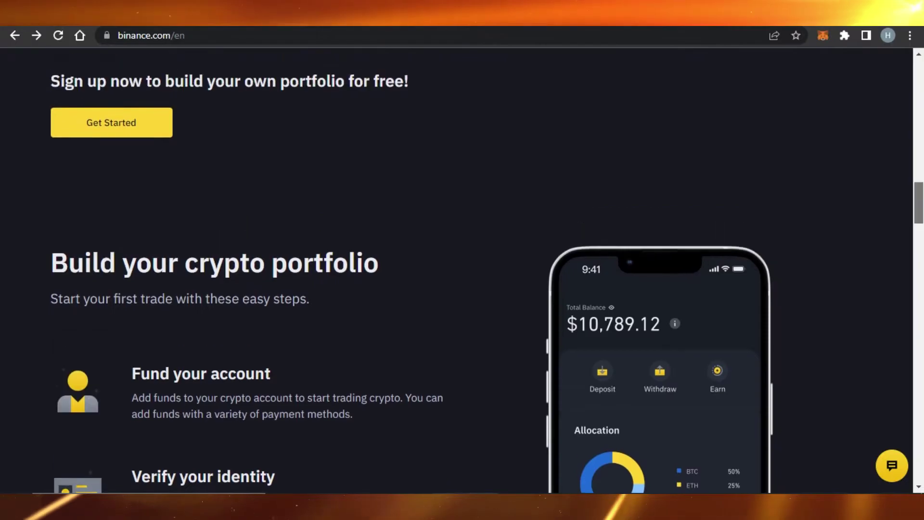
pyautogui.scroll(13, 921, 134)
pyautogui.scroll(6, 462, 269)
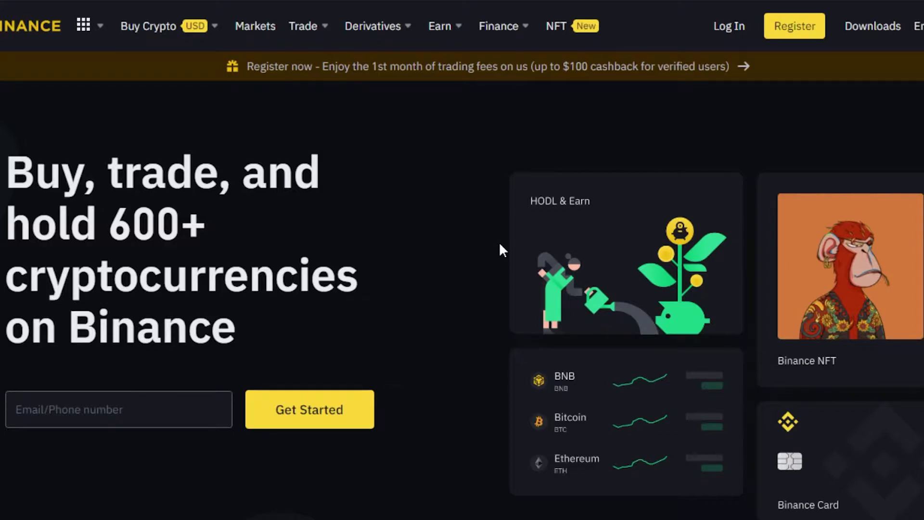
pyautogui.moveTo(284, 31)
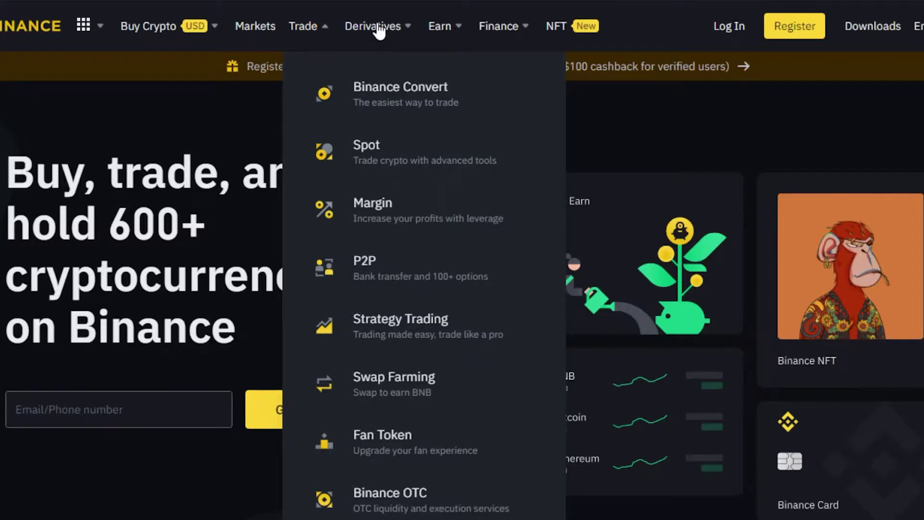
pyautogui.moveTo(403, 34)
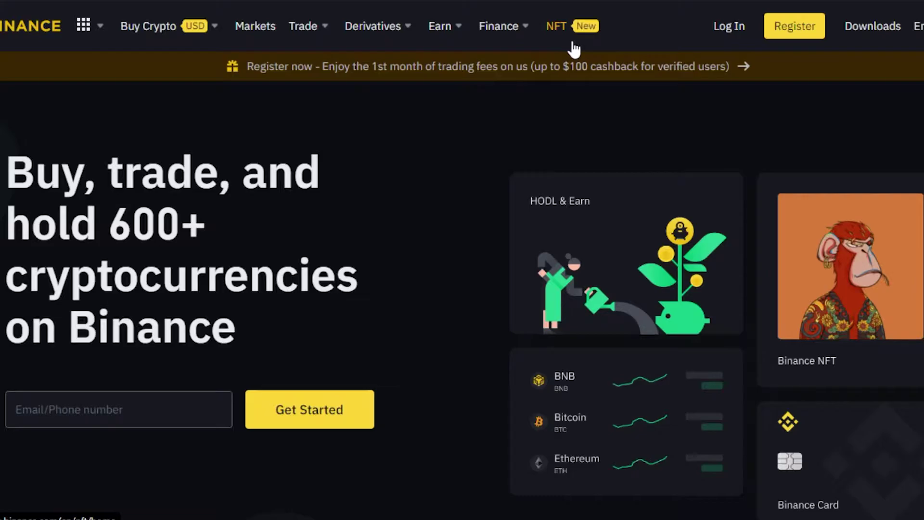
pyautogui.scroll(-10, 575, 50)
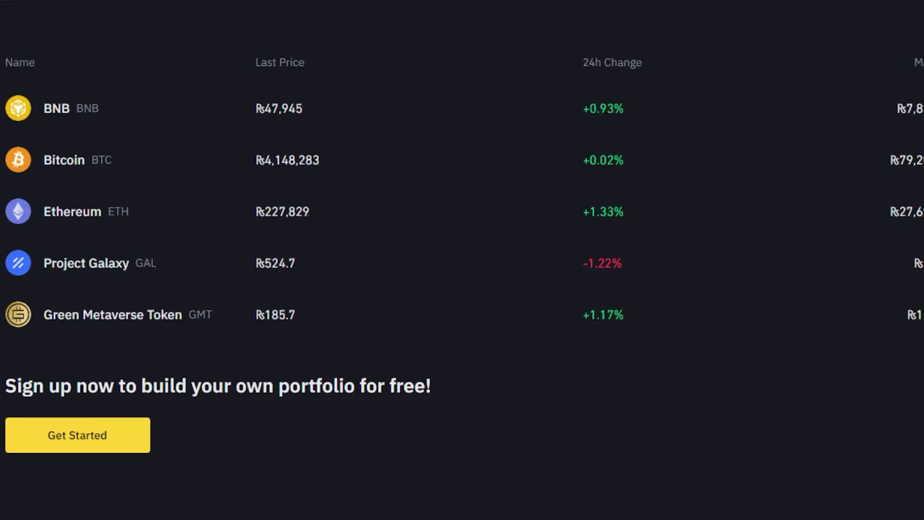
pyautogui.scroll(-10, 462, 260)
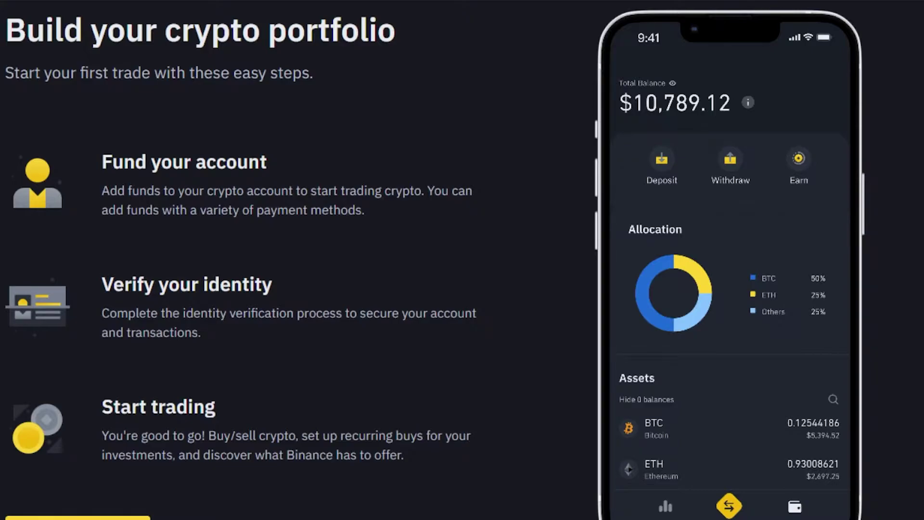
pyautogui.scroll(-15, 462, 260)
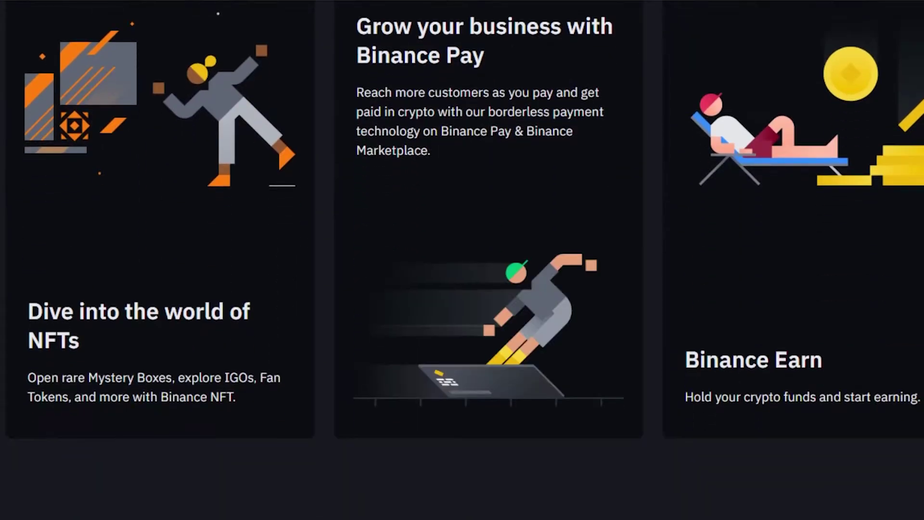
pyautogui.scroll(-5, 462, 260)
pyautogui.scroll(20, 462, 260)
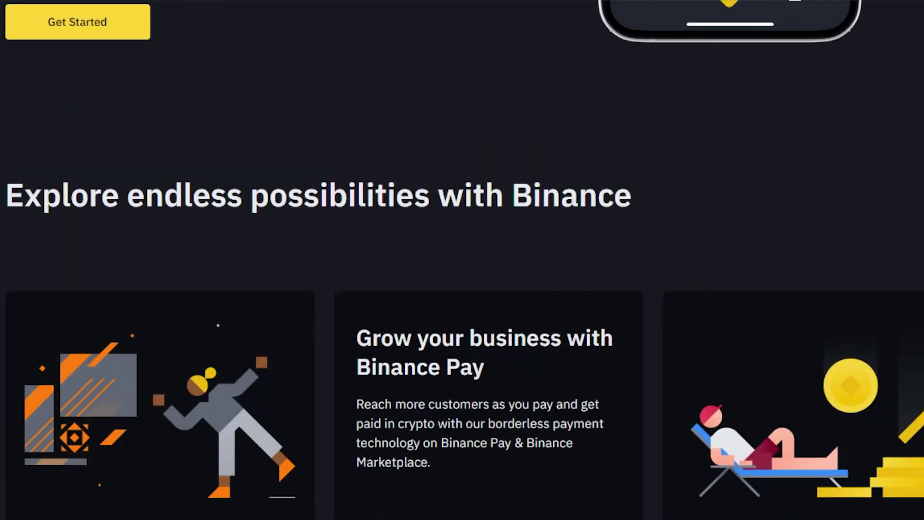
pyautogui.scroll(4, 463, 260)
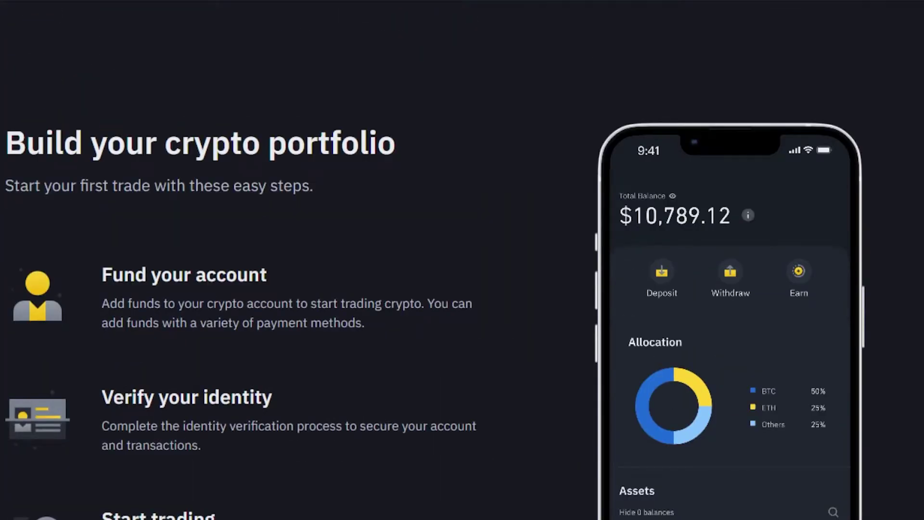
pyautogui.scroll(20, 462, 260)
pyautogui.scroll(-17, 463, 260)
pyautogui.scroll(18, 462, 260)
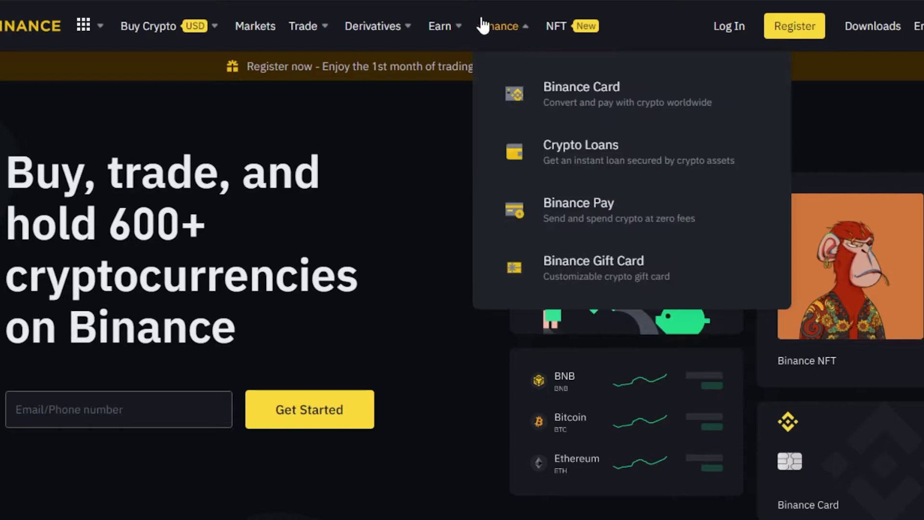
# Start the account sign-up form, switch it to phone number, then back to email.
pyautogui.moveTo(158, 27)
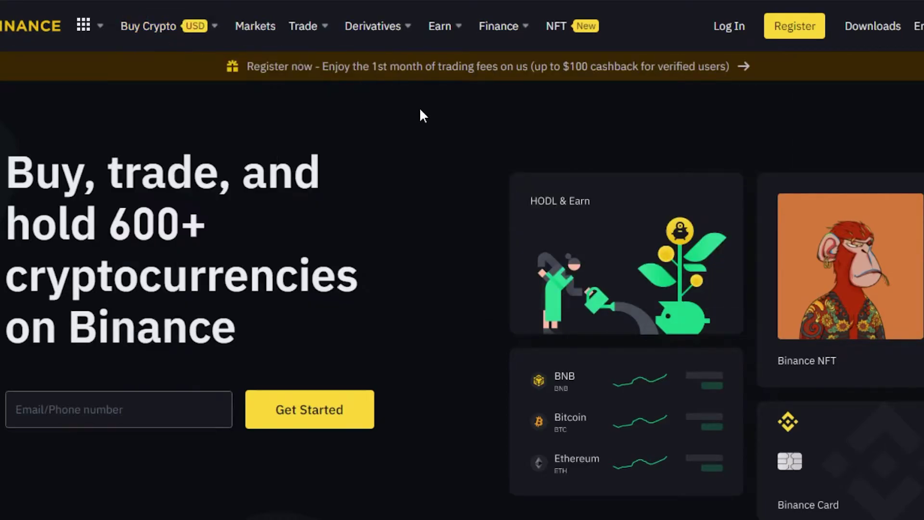
pyautogui.click(795, 34)
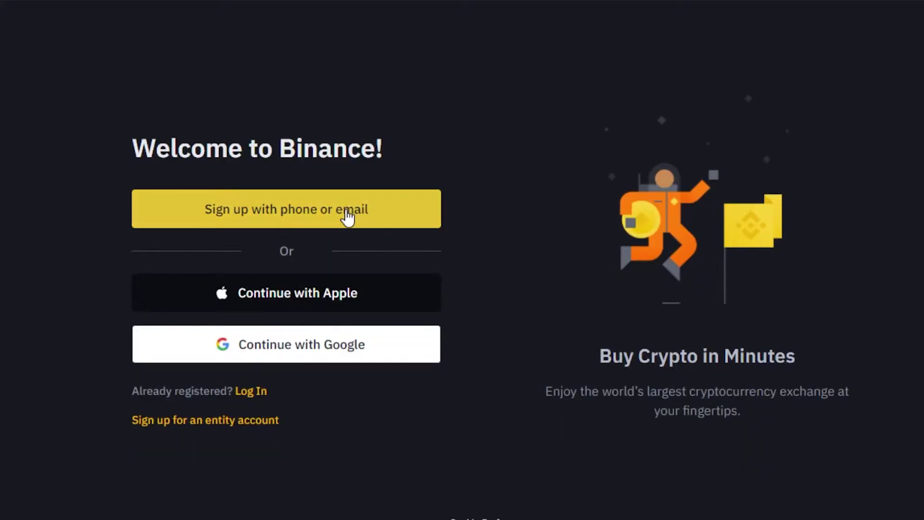
pyautogui.click(299, 207)
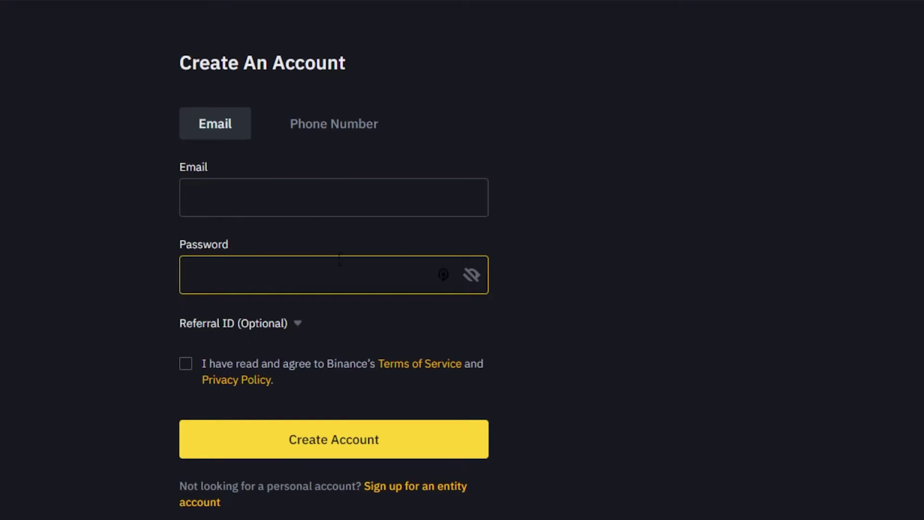
pyautogui.click(338, 130)
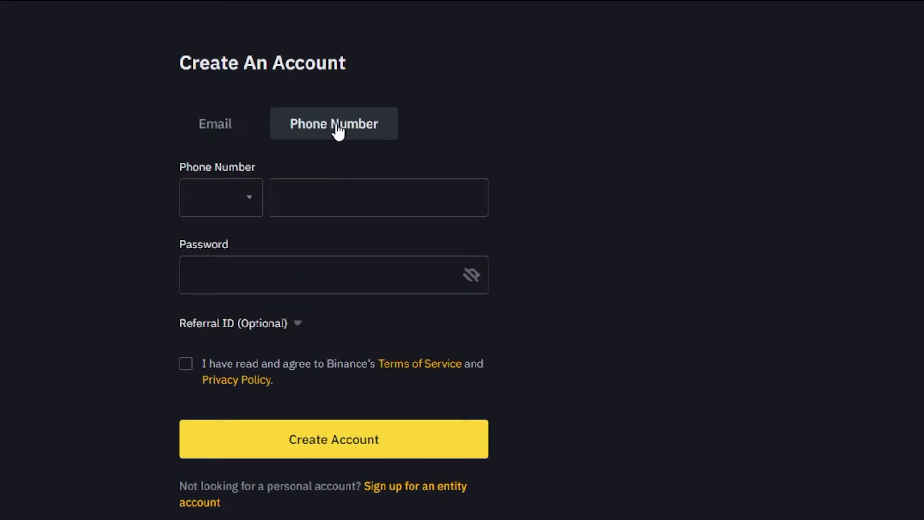
pyautogui.click(200, 137)
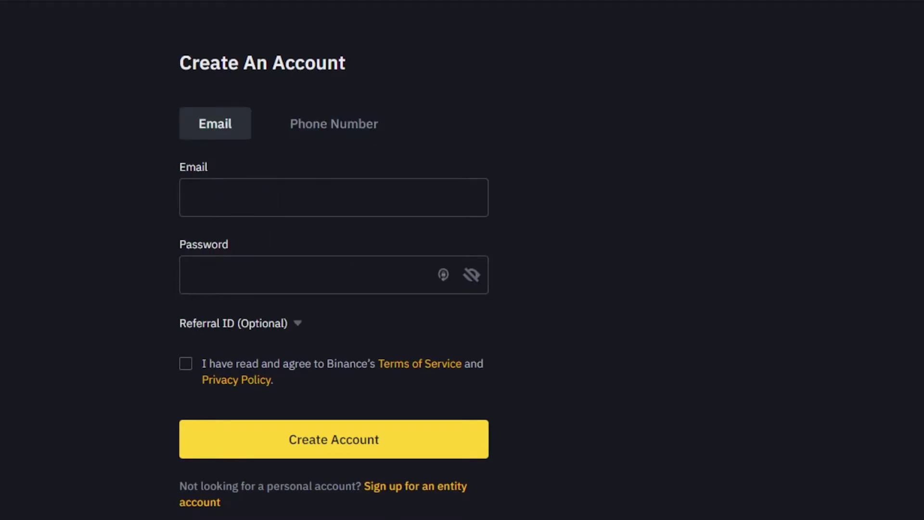
pyautogui.scroll(-1, 334, 288)
pyautogui.scroll(3, 334, 289)
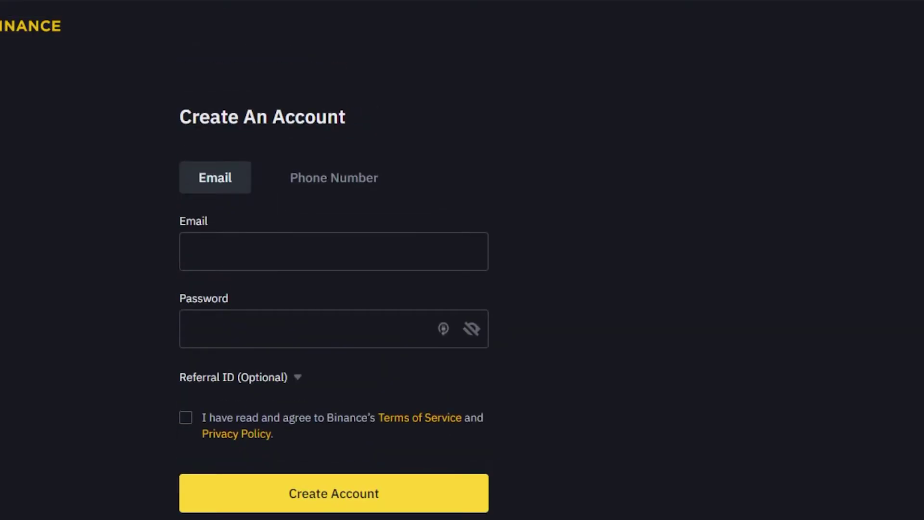
# Return to the Binance homepage and open the Spot trading page from the Trade menu.
pyautogui.click(347, 1)
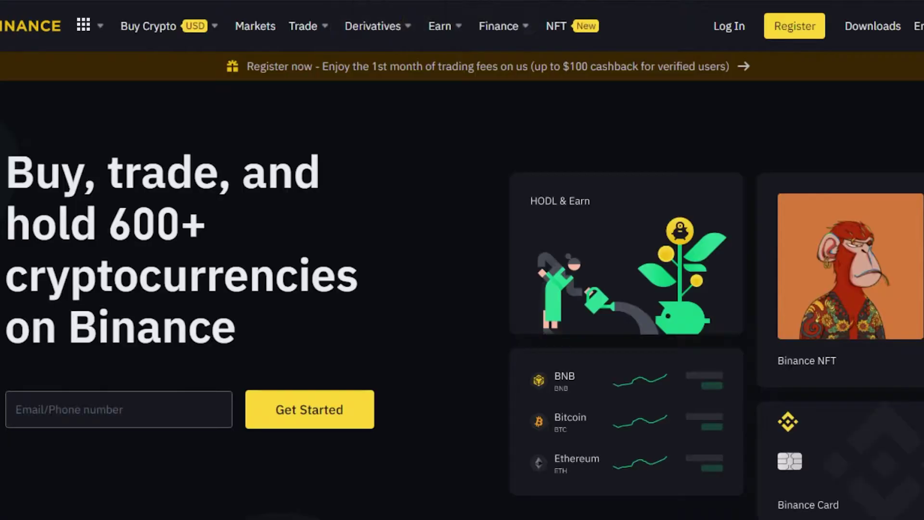
pyautogui.moveTo(140, 53)
pyautogui.moveTo(321, 38)
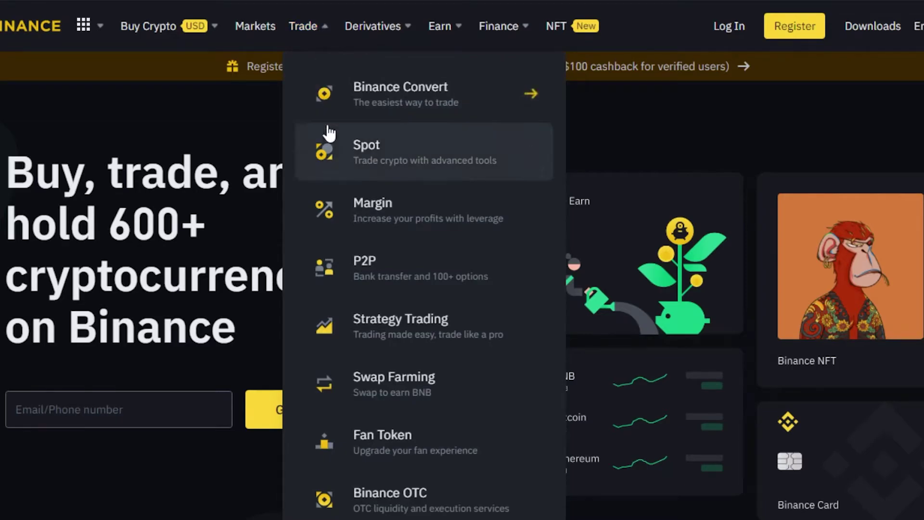
pyautogui.click(414, 164)
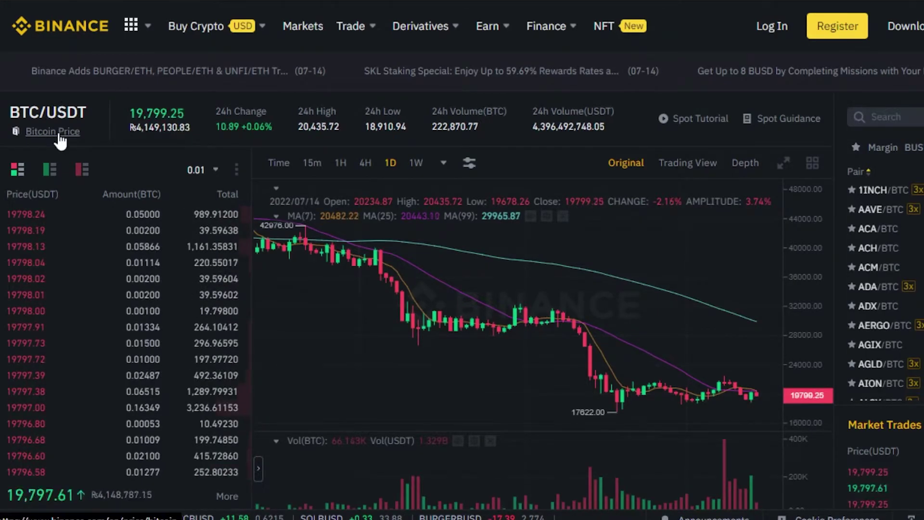
# Visit the Bitcoin price page, highlight and clear its price figure, then reopen BTC/USDT spot trading.
pyautogui.click(57, 132)
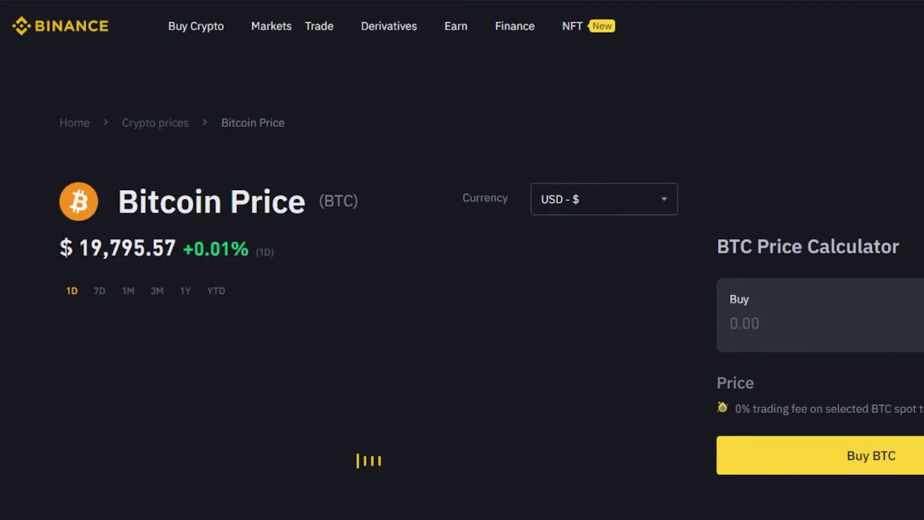
pyautogui.moveTo(65, 251); pyautogui.dragTo(192, 259)
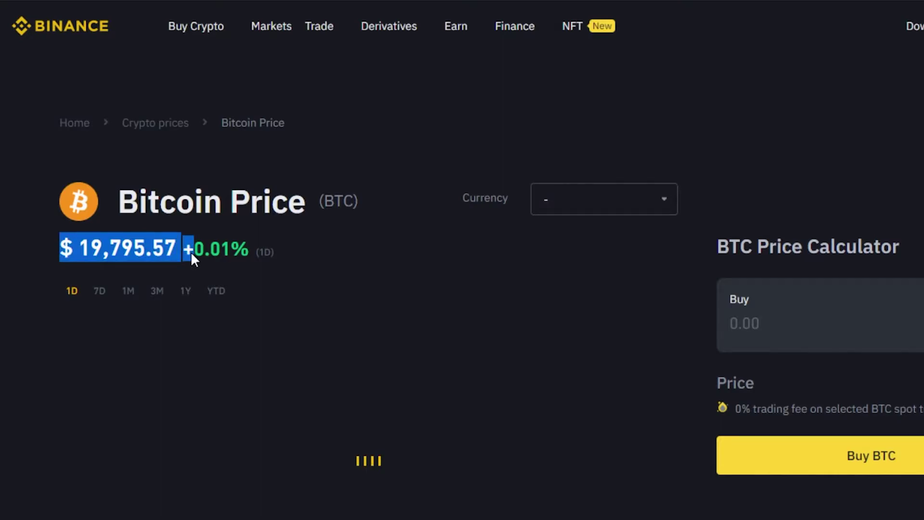
pyautogui.click(363, 268)
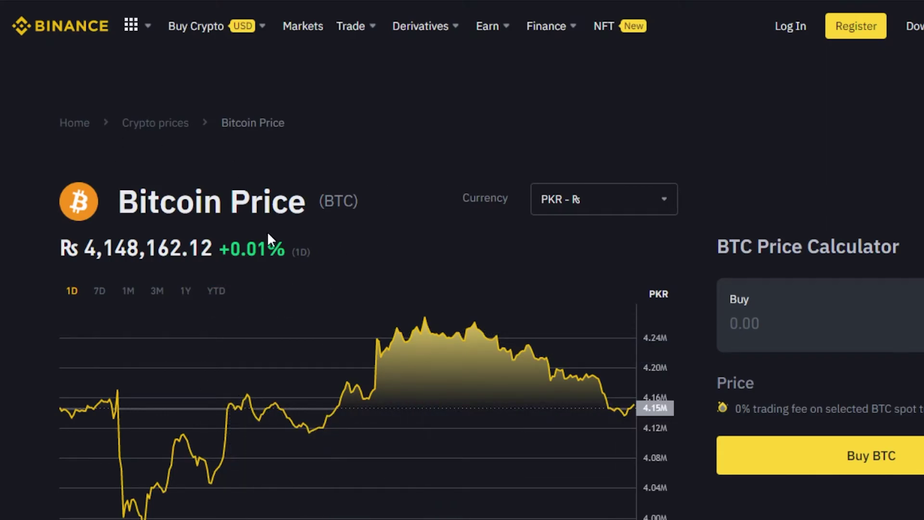
pyautogui.click(443, 4)
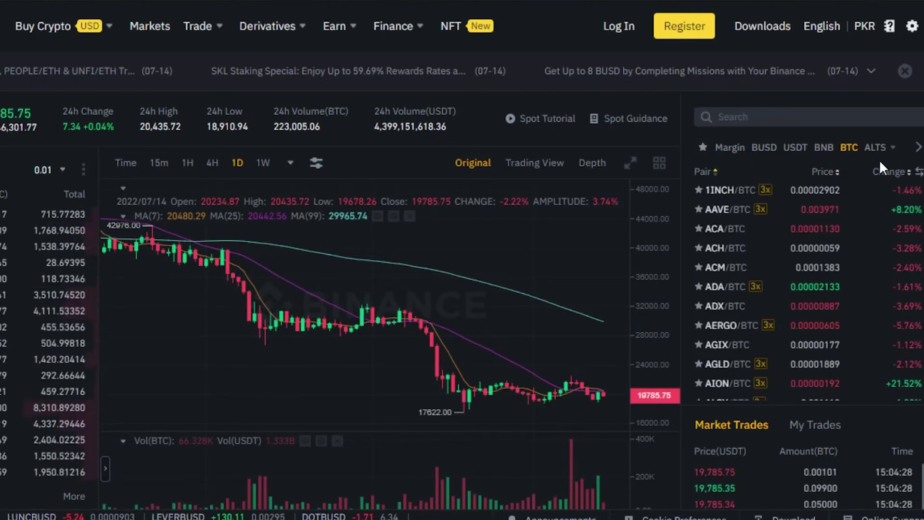
# Switch the BTC/USDT chart from the basic view to TradingView with MA 7, 25 and 99.
pyautogui.moveTo(860, 155)
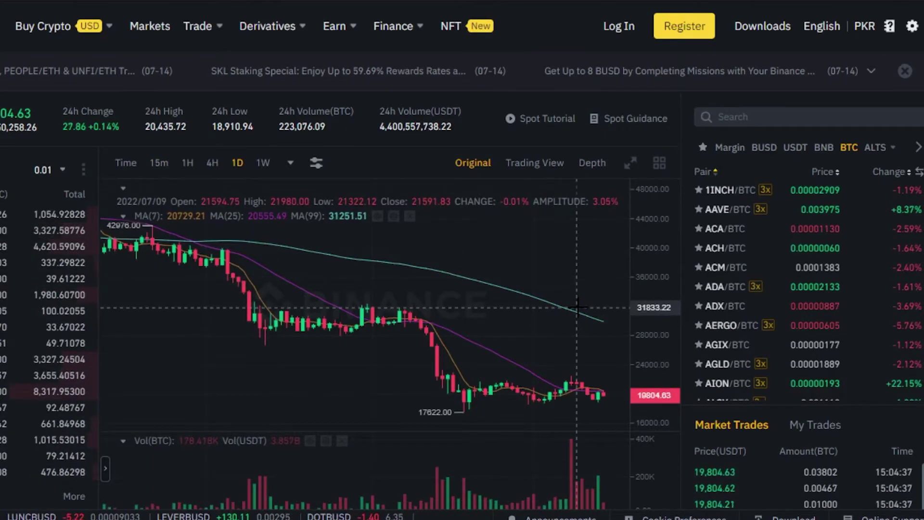
pyautogui.click(532, 171)
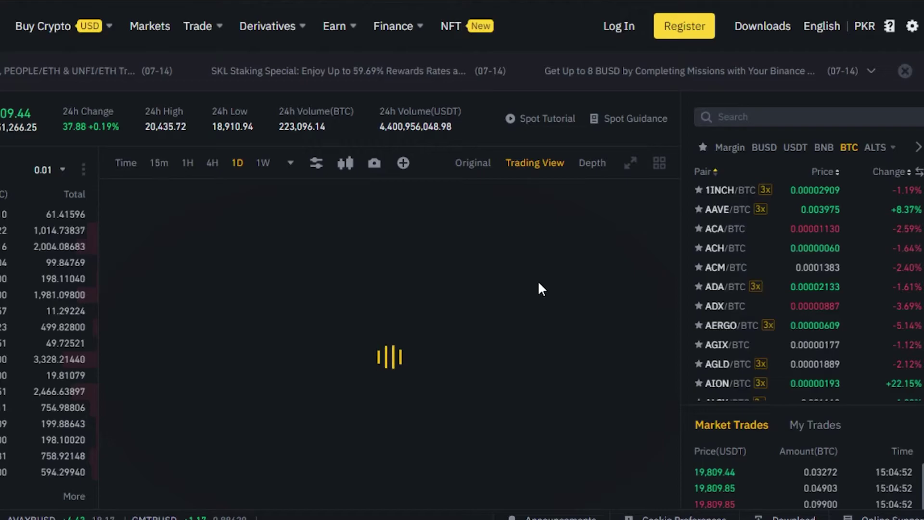
pyautogui.moveTo(661, 166)
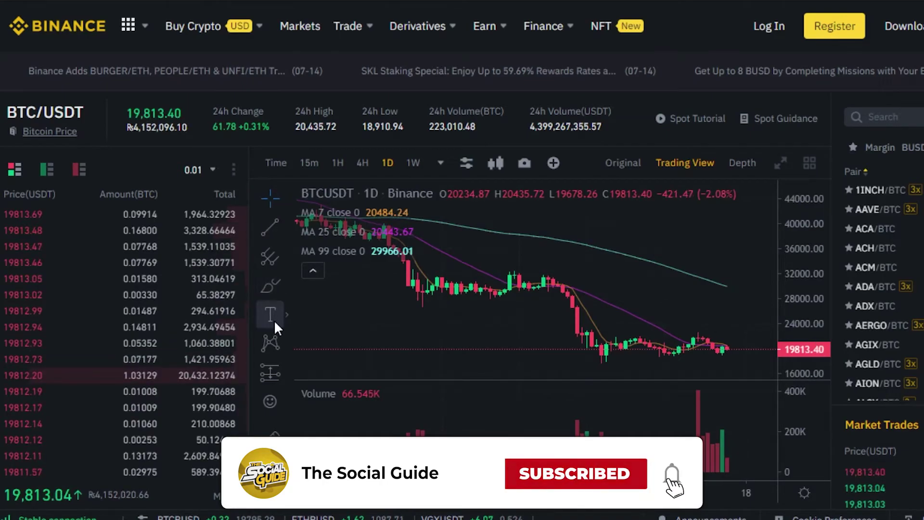
# Pick the trend line tool and draw a falling line from mid-May toward 17901.70 on 20 Jul.
pyautogui.click(269, 199)
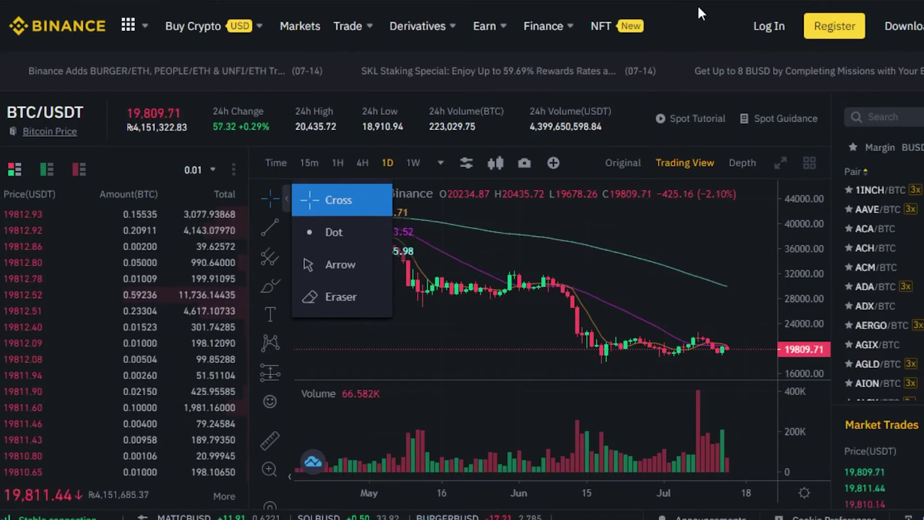
pyautogui.click(269, 227)
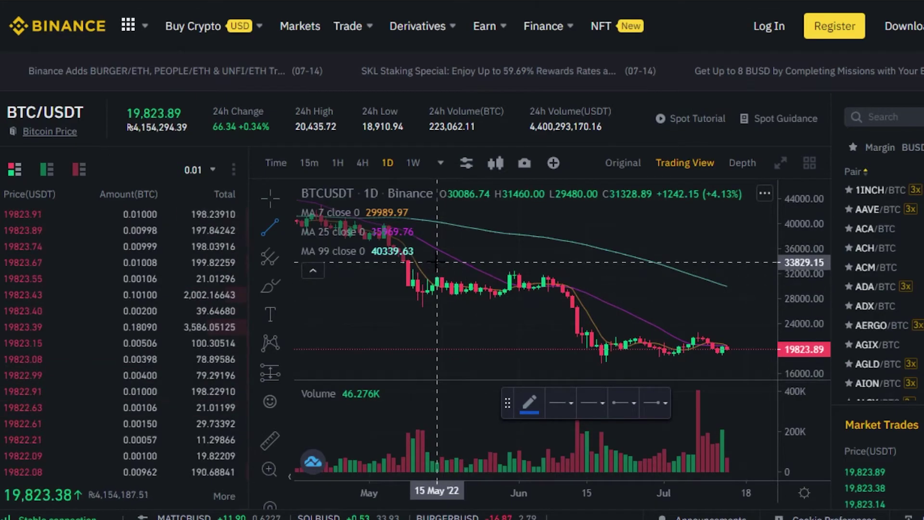
pyautogui.moveTo(436, 262); pyautogui.dragTo(437, 243)
pyautogui.moveTo(356, 221)
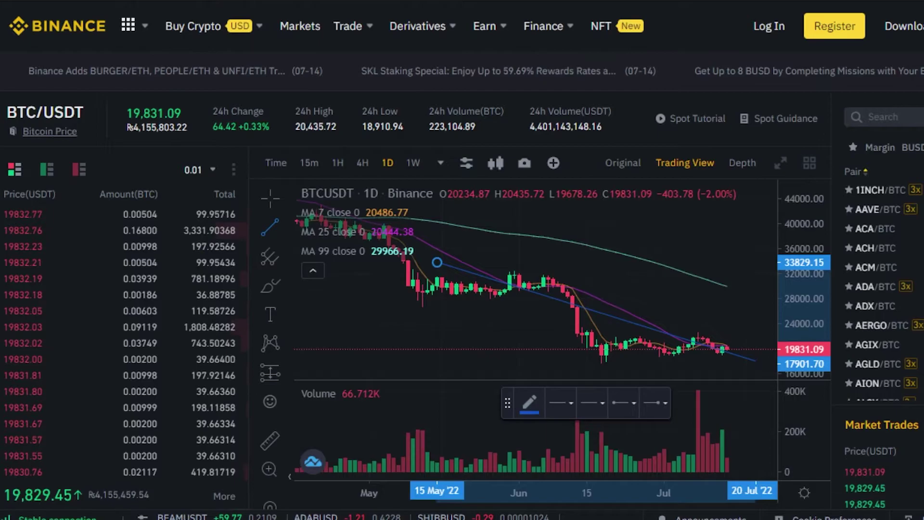
# Scroll below the chart to the Spot order panel showing Limit price 19807.91 USDT.
pyautogui.scroll(-2, 462, 298)
pyautogui.scroll(-3, 529, 289)
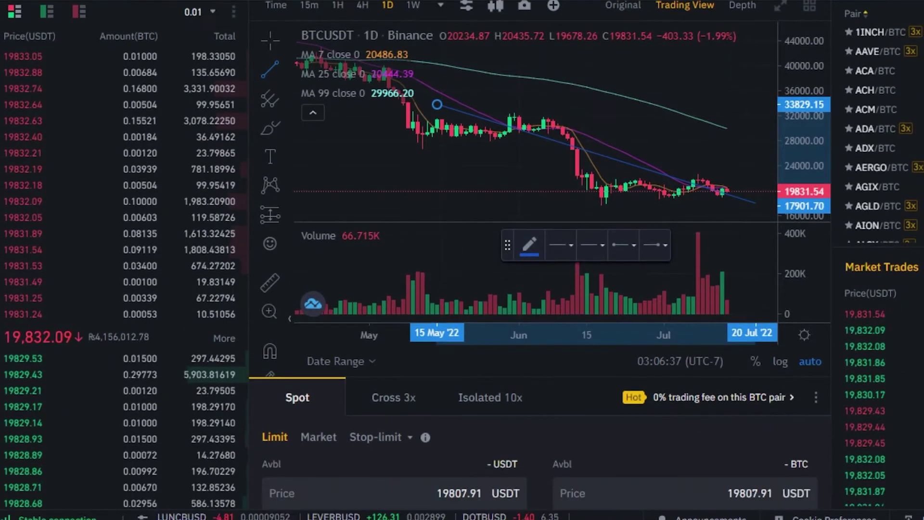
pyautogui.scroll(-1, 529, 288)
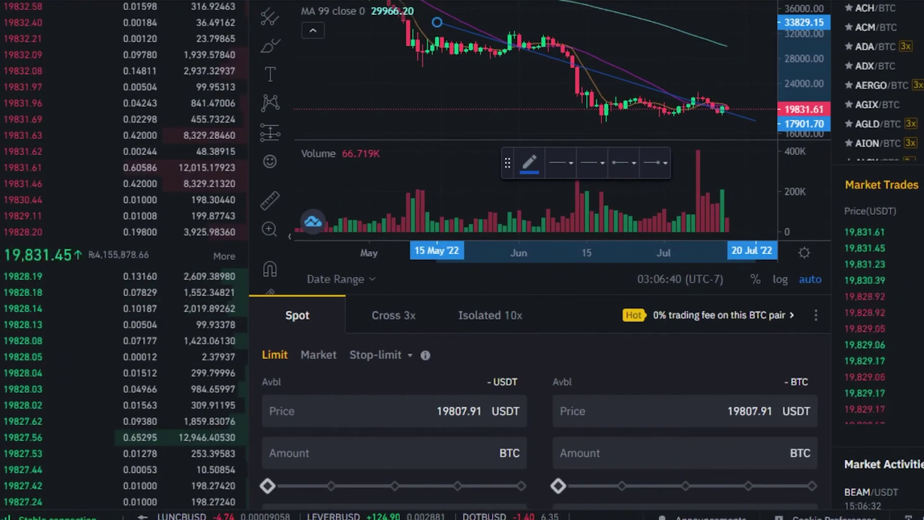
pyautogui.scroll(-1, 529, 289)
pyautogui.scroll(-3, 307, 158)
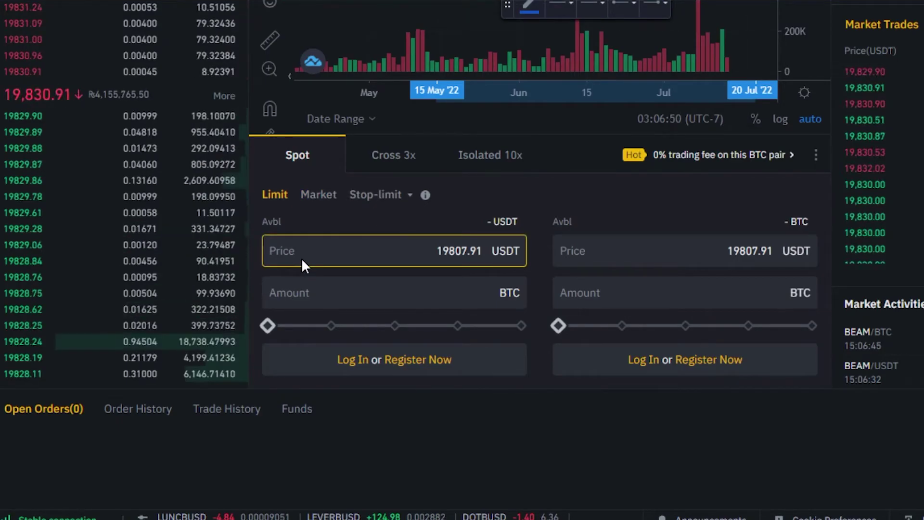
# Enter an amount of 3 BTC in the limit buy form priced at 19807.91 USDT.
pyautogui.click(315, 259)
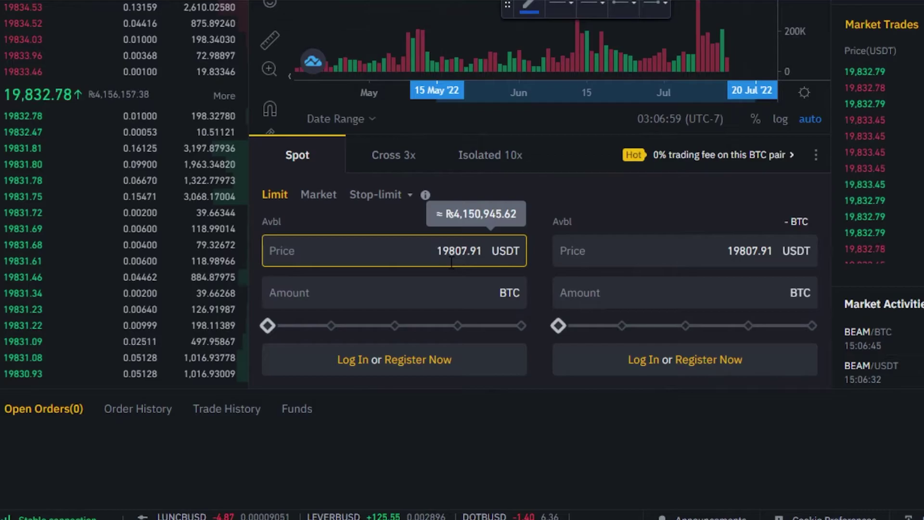
pyautogui.click(327, 293)
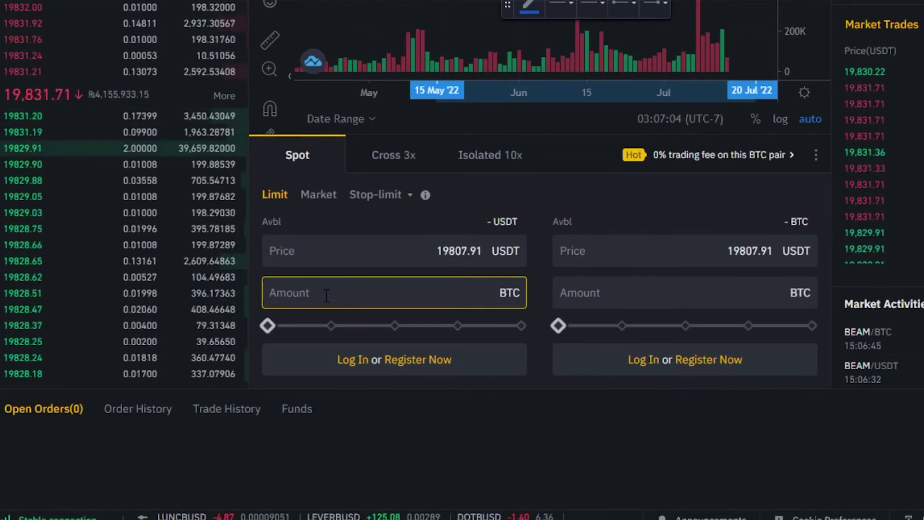
pyautogui.write('3')
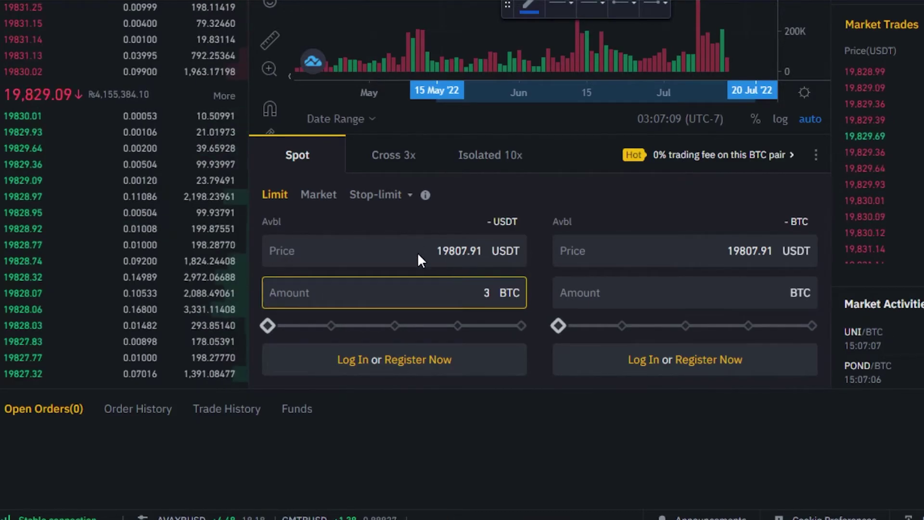
pyautogui.click(429, 249)
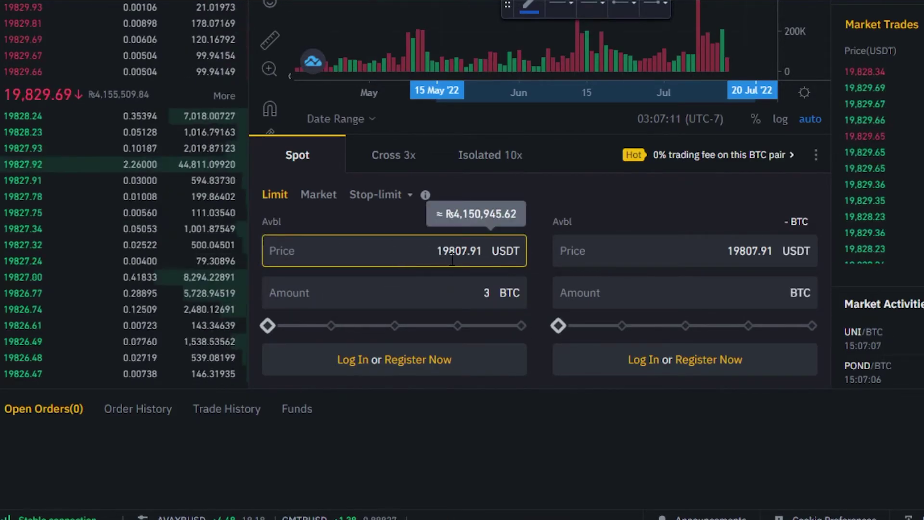
pyautogui.click(477, 295)
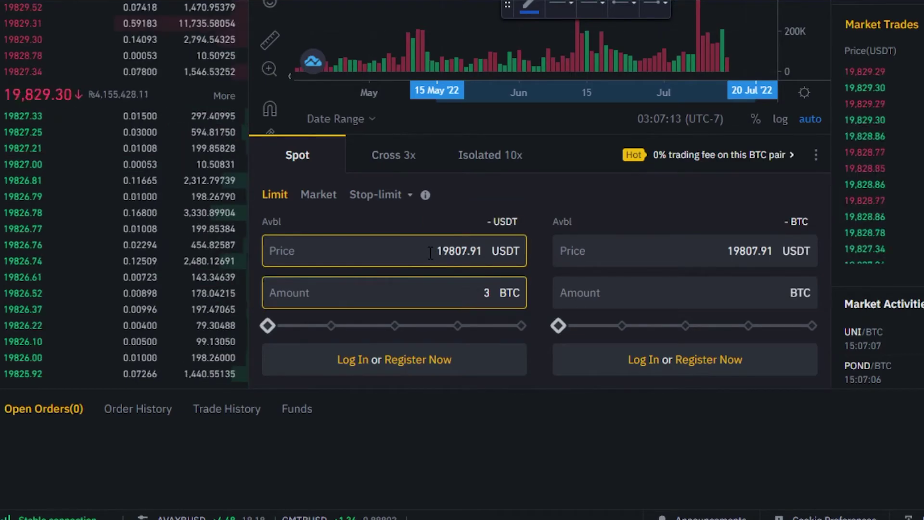
pyautogui.click(292, 322)
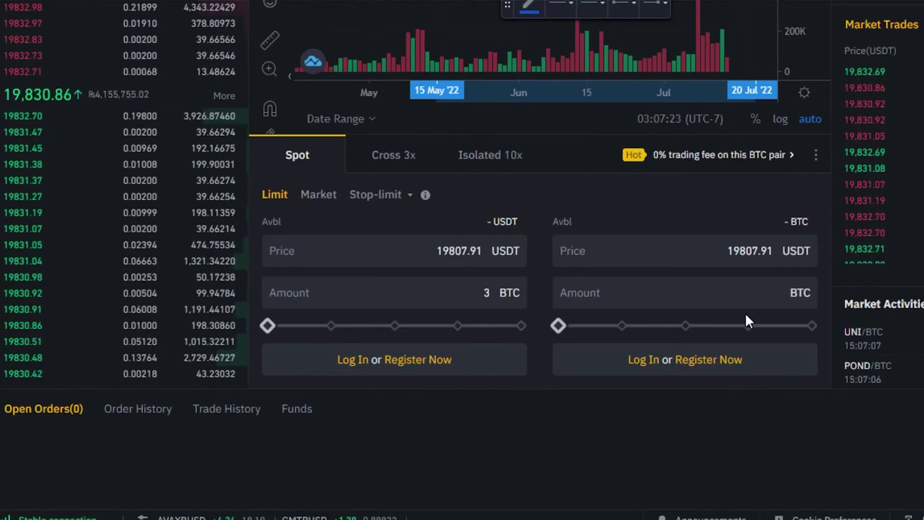
# Switch the buy form to a Market order and click into its order Total field.
pyautogui.scroll(4, 746, 316)
pyautogui.scroll(-3, 747, 316)
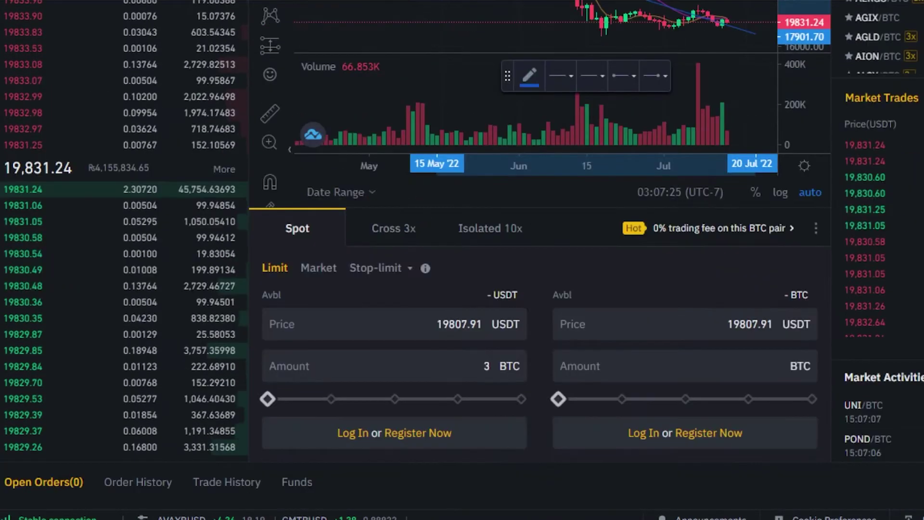
pyautogui.scroll(2, 529, 260)
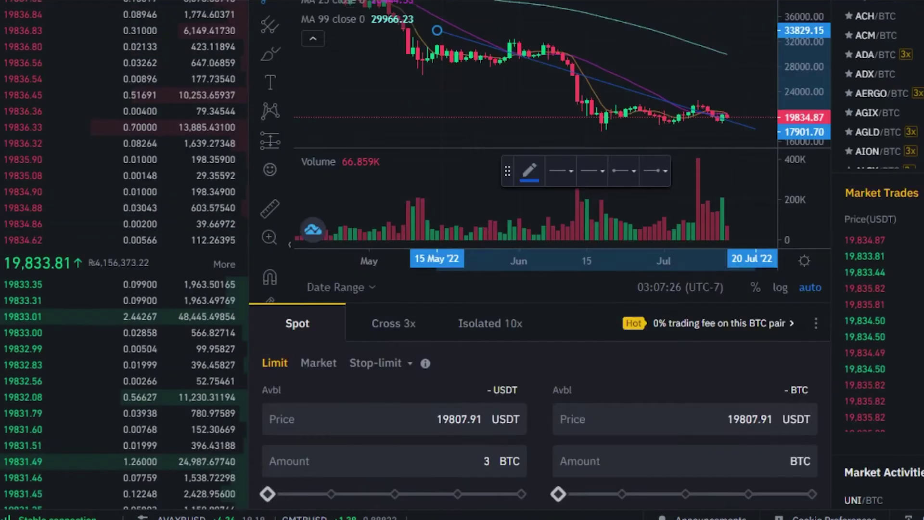
pyautogui.scroll(1, 530, 260)
pyautogui.scroll(1, 529, 260)
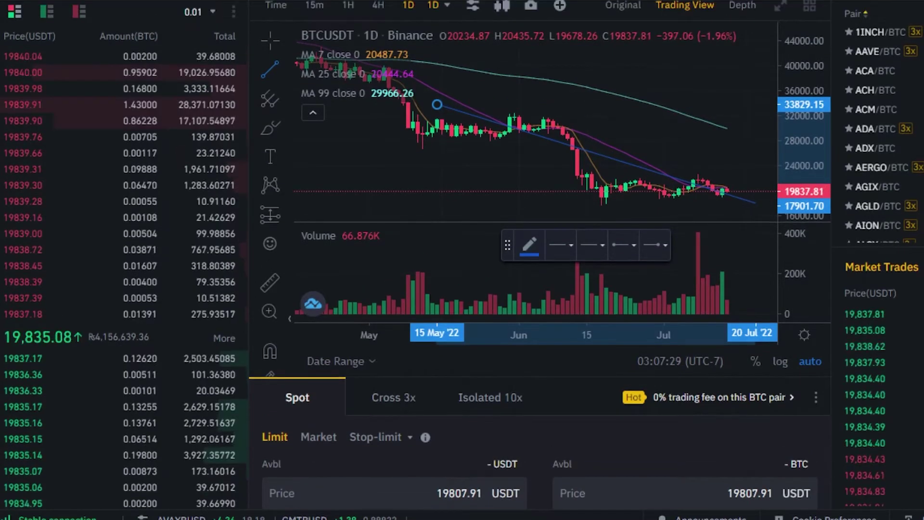
pyautogui.scroll(-1, 530, 260)
pyautogui.scroll(-1, 437, 315)
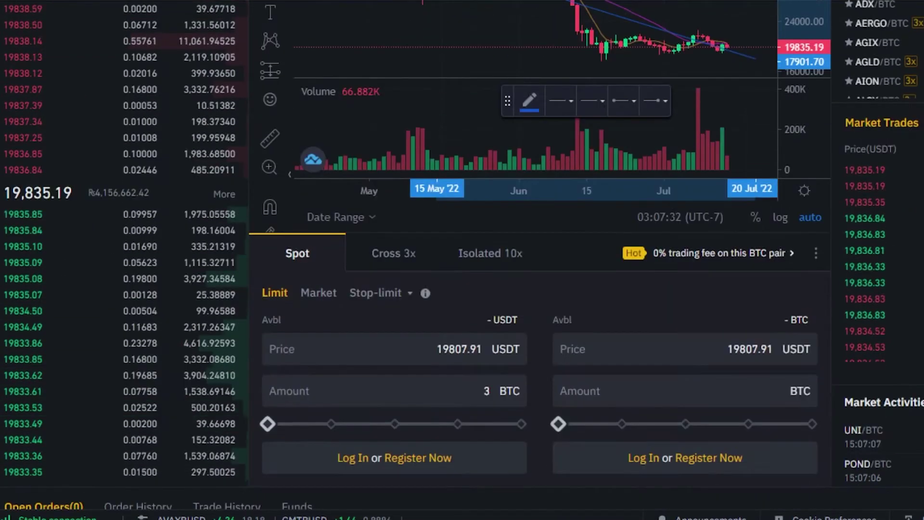
pyautogui.click(320, 298)
pyautogui.click(347, 387)
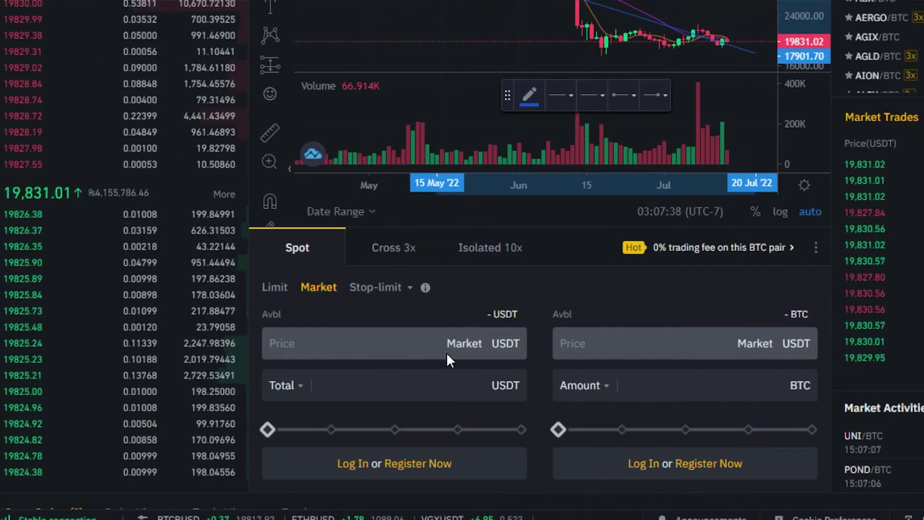
# Change the order type to Stop-limit and click into the Stop price field.
pyautogui.click(381, 288)
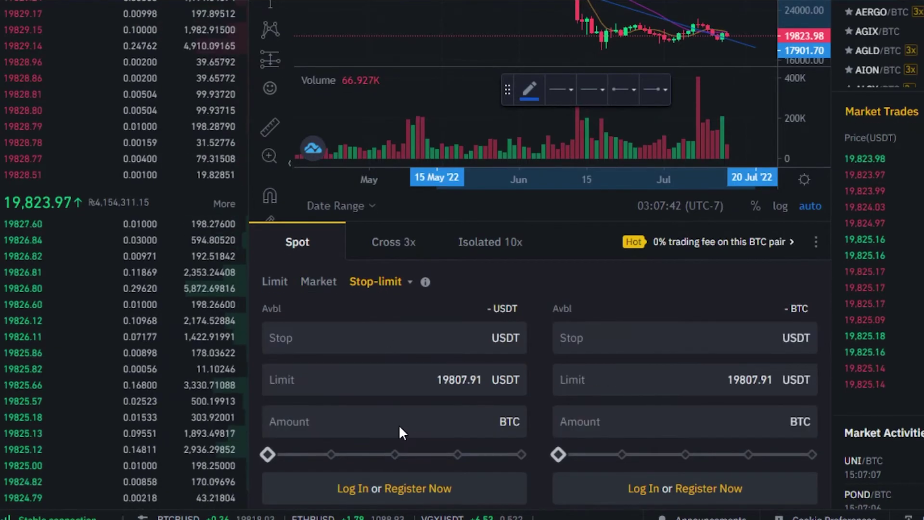
pyautogui.click(405, 348)
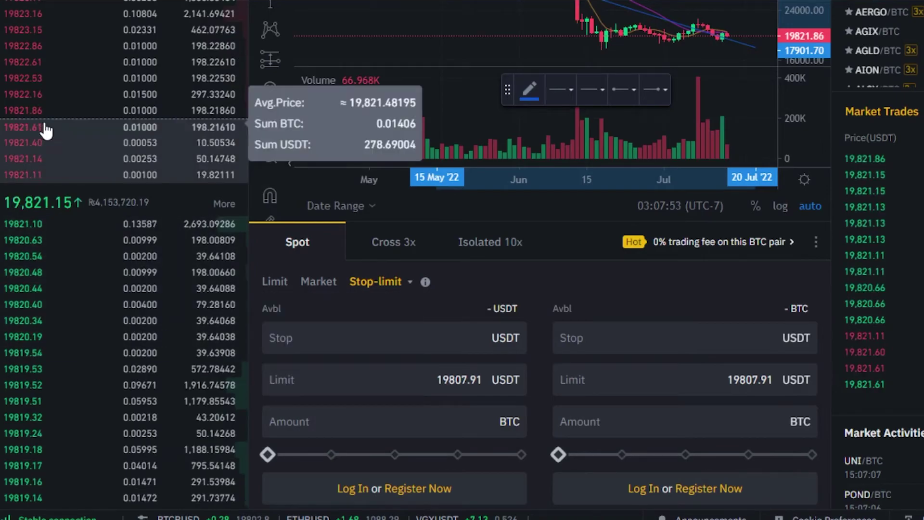
pyautogui.scroll(5, 437, 223)
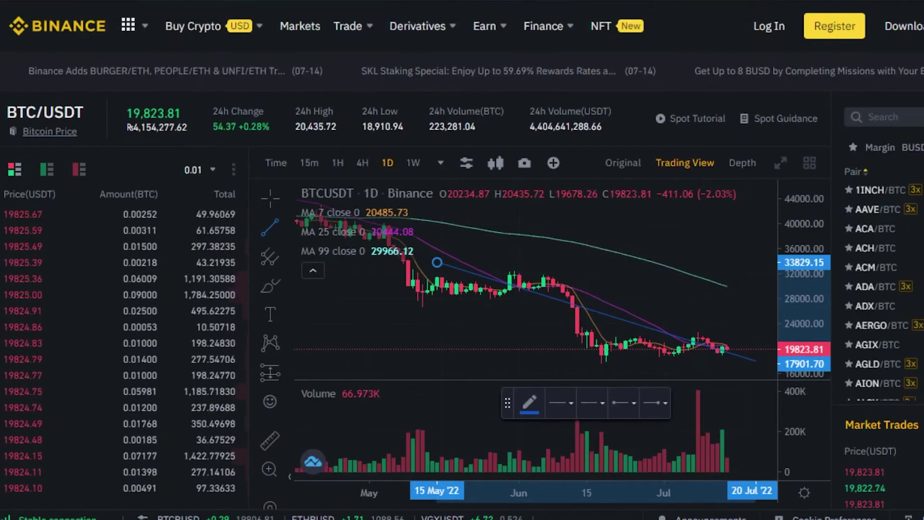
# Scroll the page back to the BTC/USDT daily chart with its mid-May trend line.
pyautogui.scroll(-1, 74, 145)
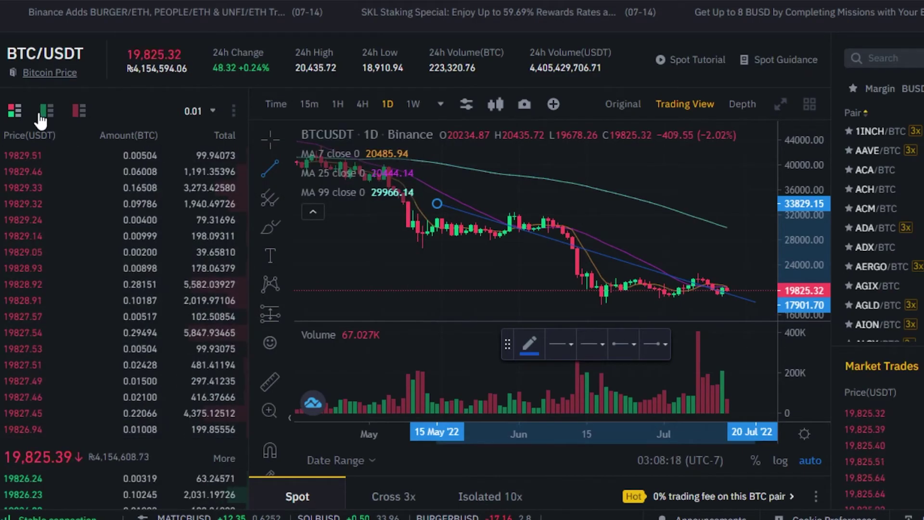
pyautogui.scroll(-2, 171, 102)
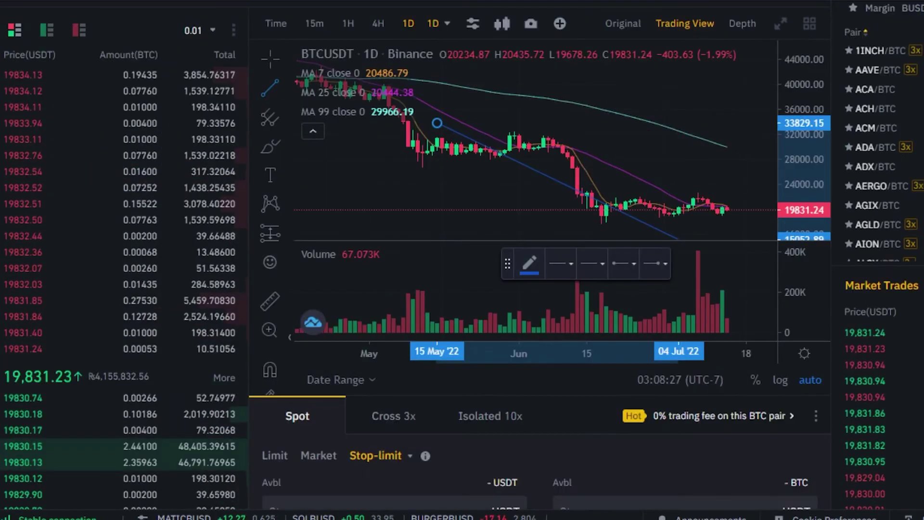
pyautogui.scroll(4, 171, 102)
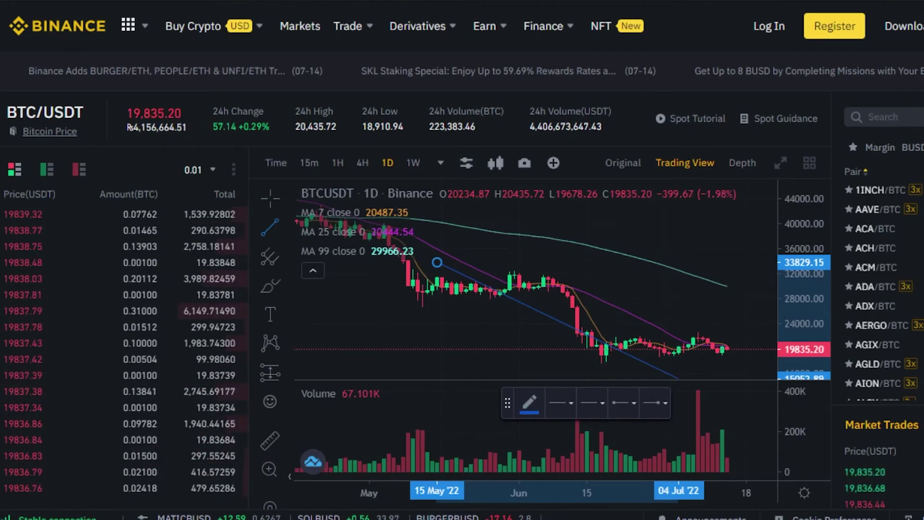
pyautogui.scroll(-2, 462, 260)
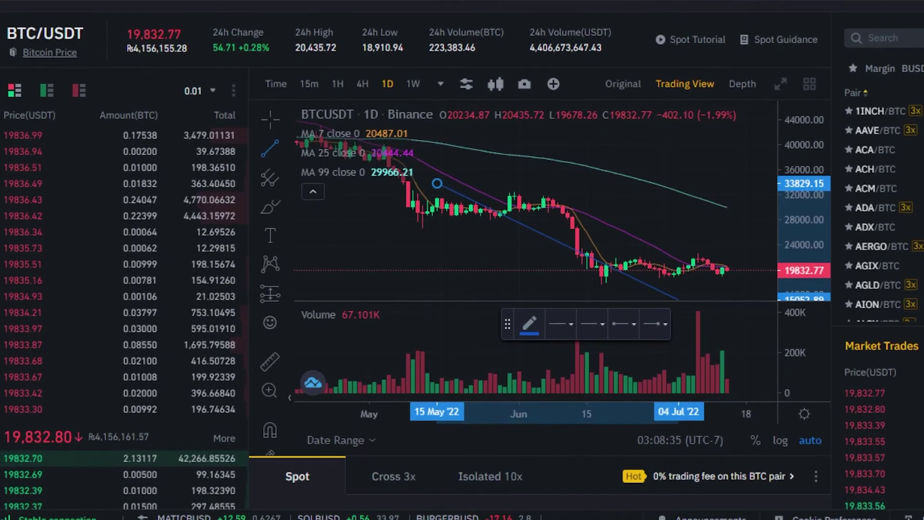
pyautogui.scroll(-1, 462, 260)
pyautogui.scroll(2, 462, 260)
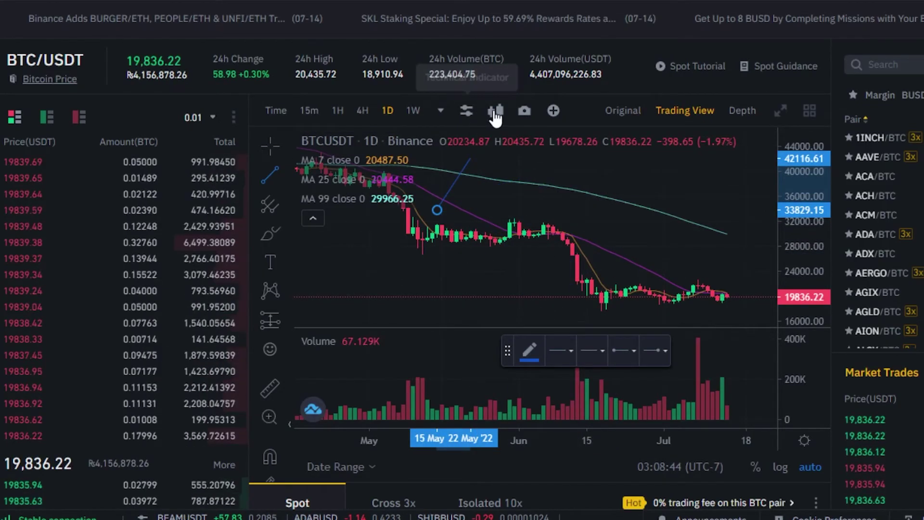
# Place the trend line's end near 03 Jun '22 at about 43282, then dismiss Compare.
pyautogui.click(496, 110)
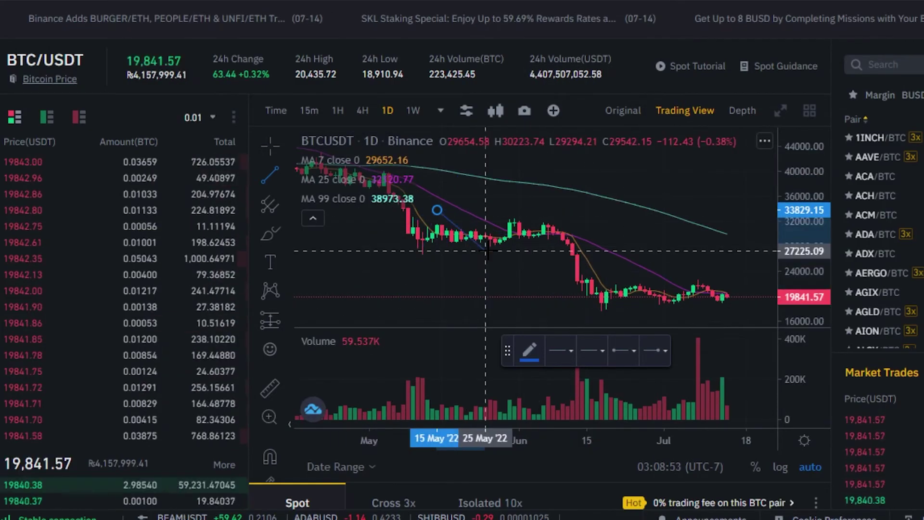
pyautogui.click(529, 151)
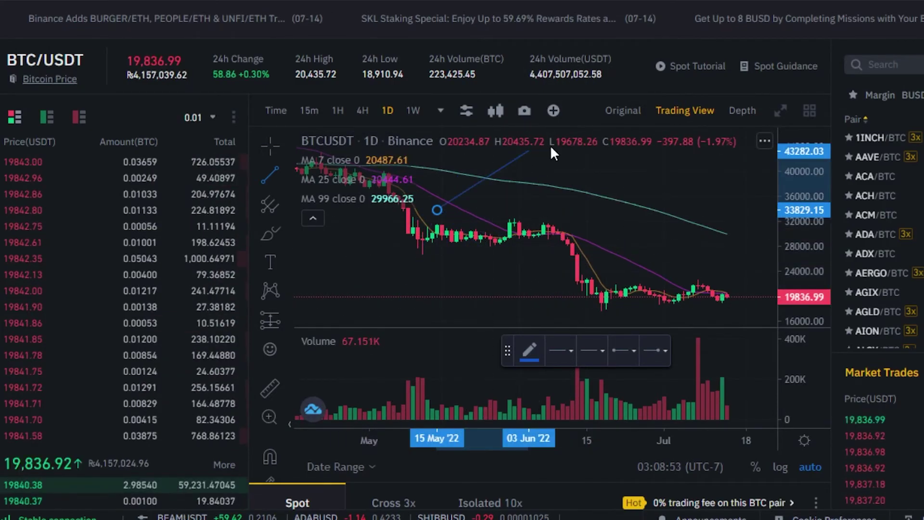
pyautogui.click(554, 112)
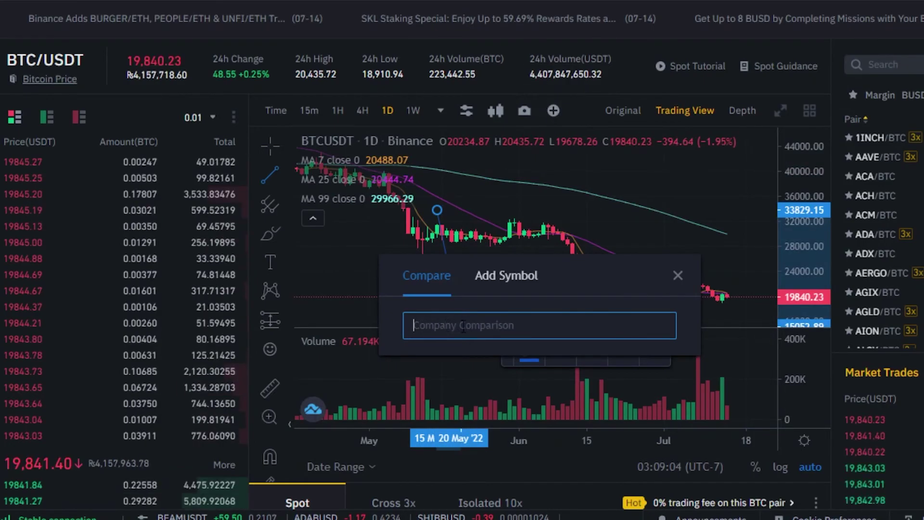
pyautogui.click(678, 276)
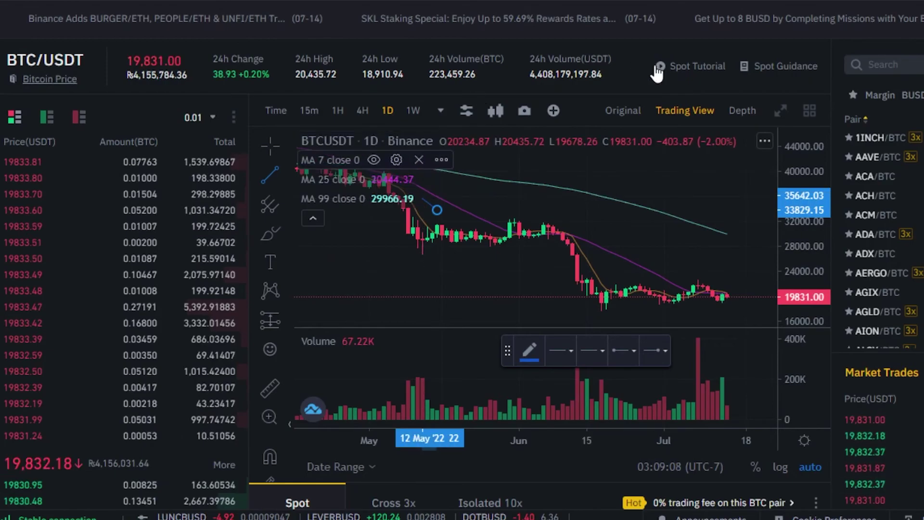
# Drag the trend line's end to early June so it lies flat at 29814.92, then deselect.
pyautogui.scroll(-3, 271, 207)
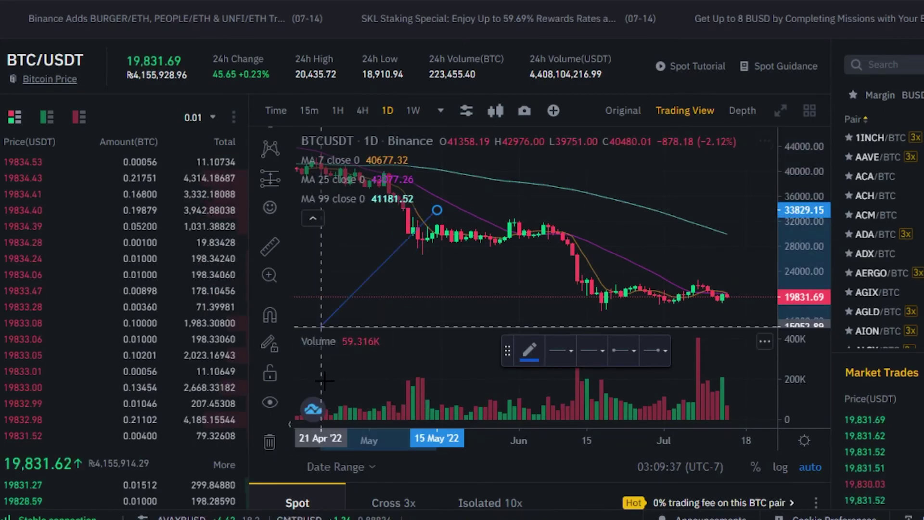
pyautogui.click(684, 262)
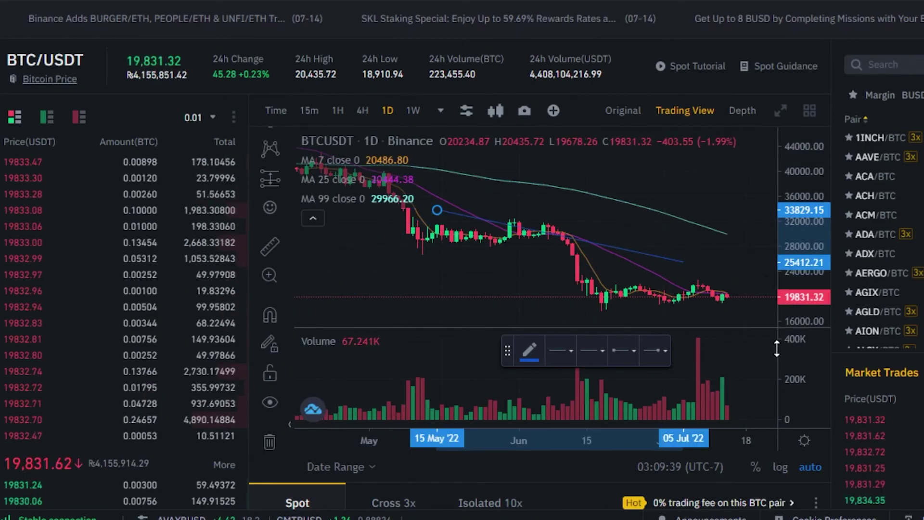
pyautogui.scroll(2, 777, 349)
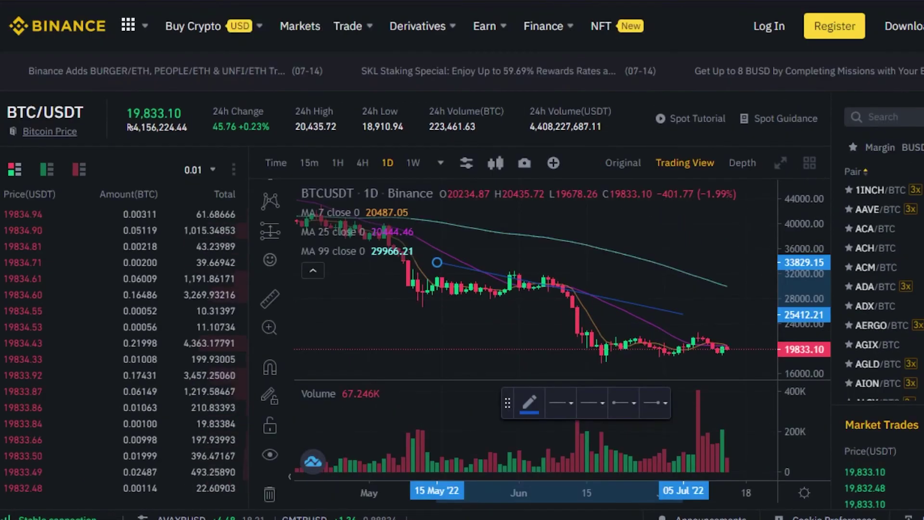
pyautogui.scroll(-1, 548, 218)
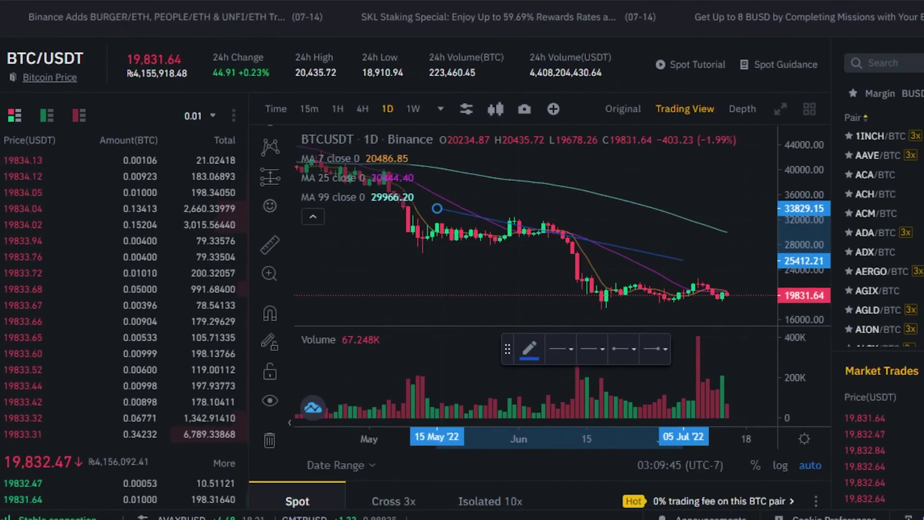
pyautogui.moveTo(322, 347); pyautogui.dragTo(509, 191)
pyautogui.moveTo(312, 125); pyautogui.dragTo(297, 254)
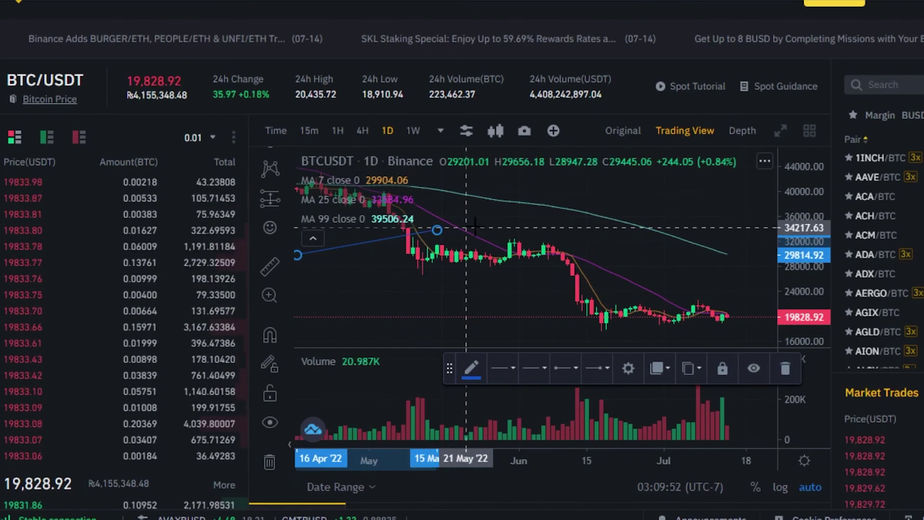
pyautogui.moveTo(436, 230); pyautogui.dragTo(547, 256)
pyautogui.press('Escape')
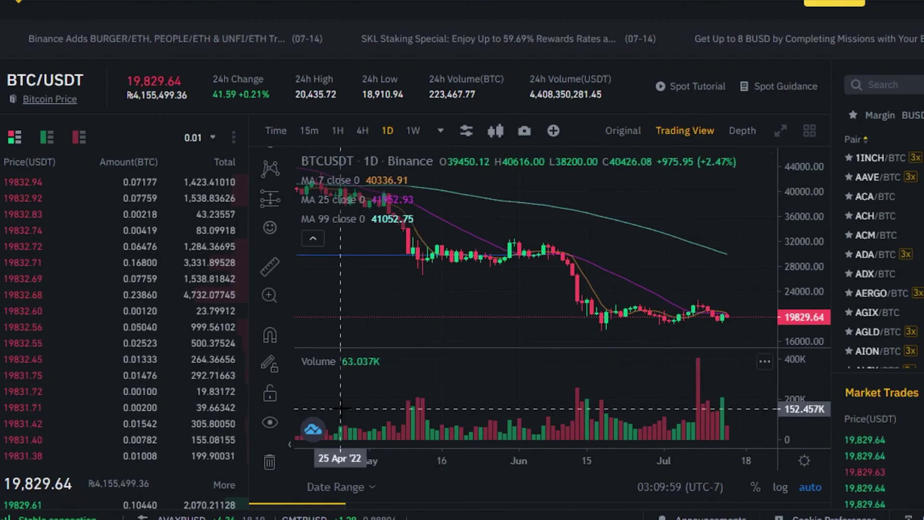
pyautogui.scroll(-4, 919, 227)
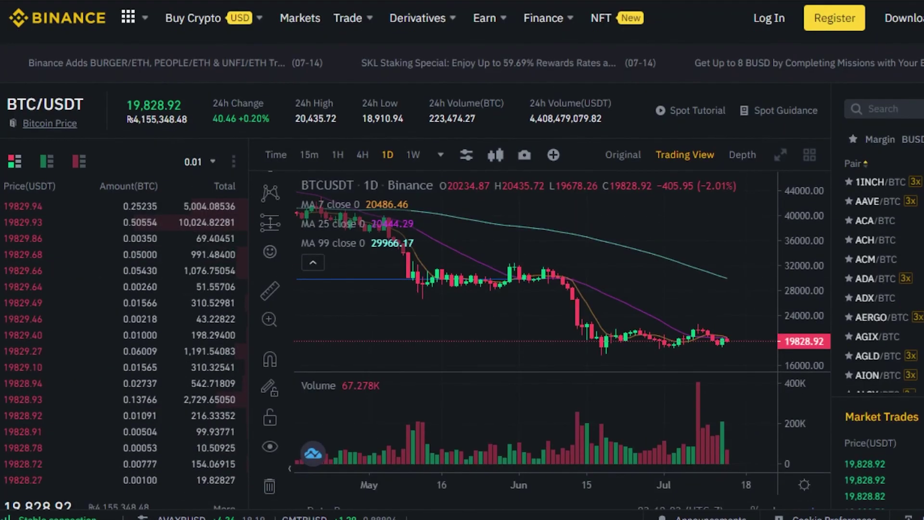
pyautogui.scroll(5, 488, 132)
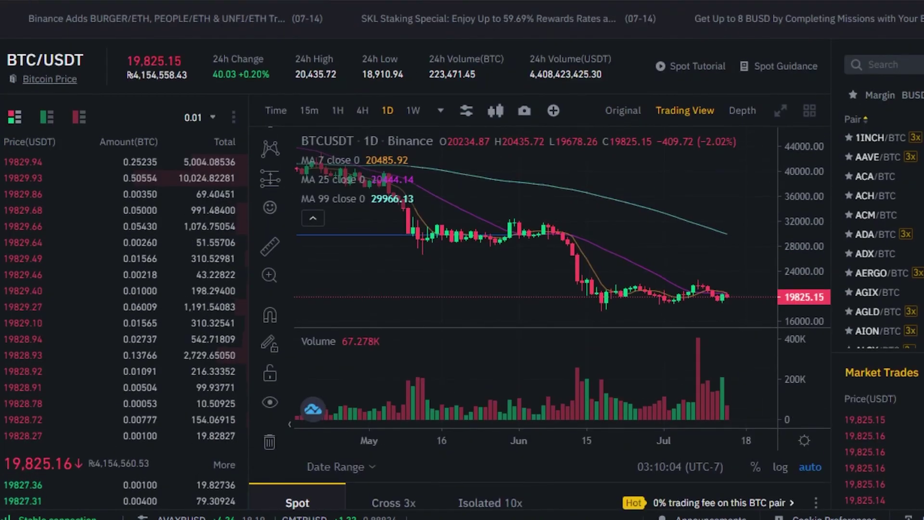